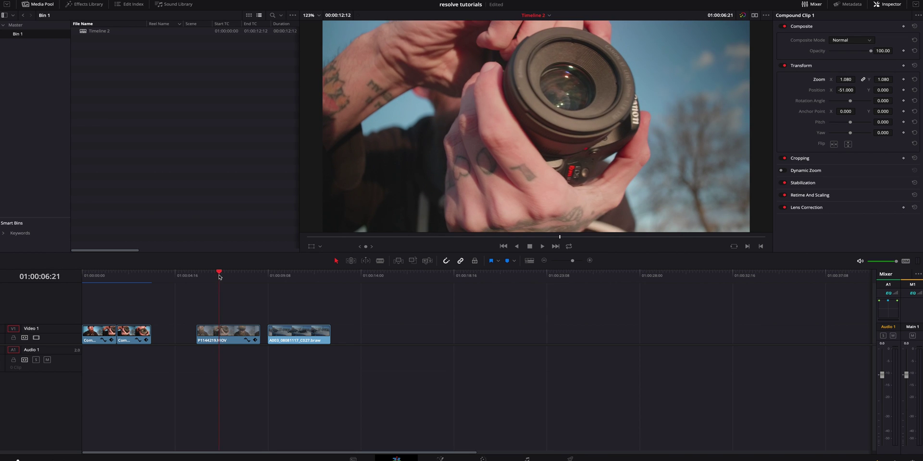
- Trim the end of P1144219.MOV at the chosen frame, leaving a gap before the A003 clip
drag(228, 277, 233, 281)
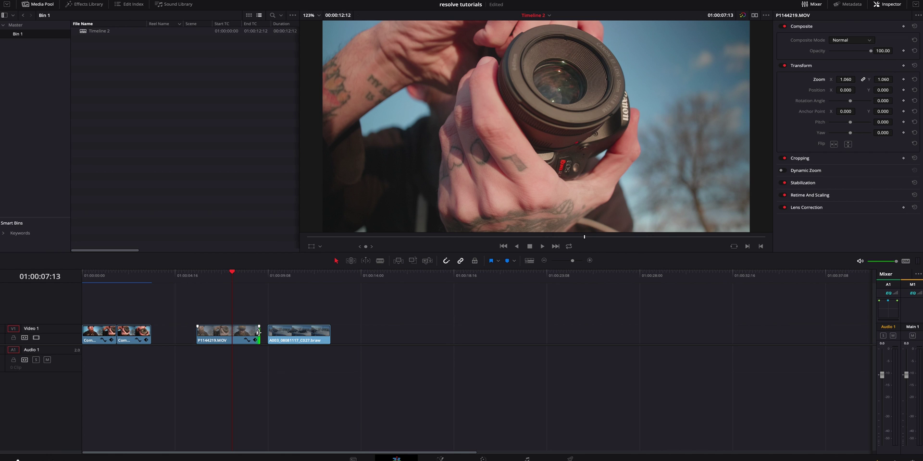
drag(259, 333, 232, 334)
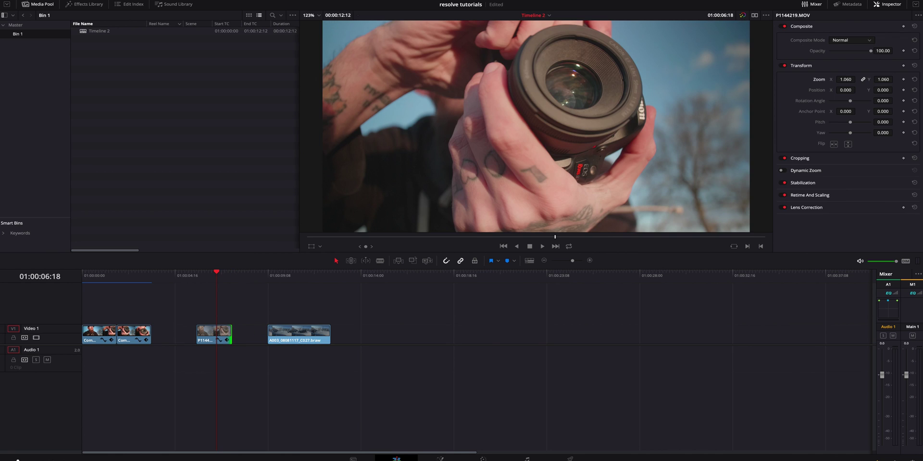
- In Fusion, add a Text+ node and arrange Text1 and Merge1 above the footage node
key(shift+5)
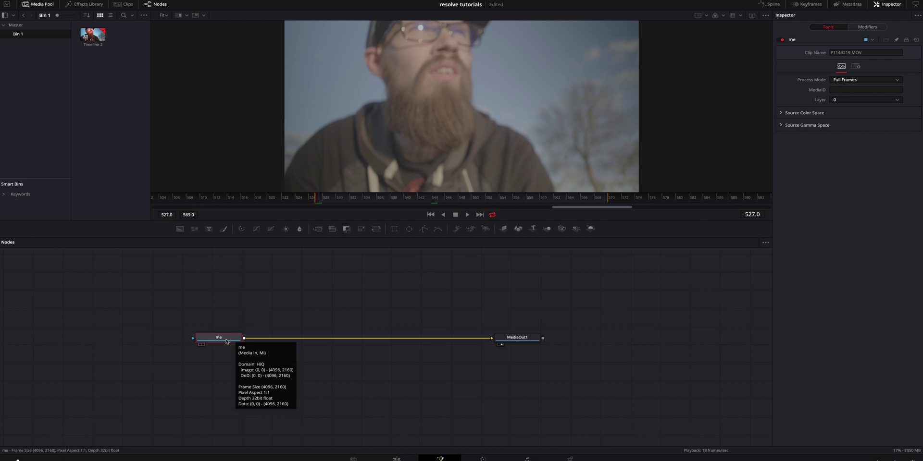
key(shift+space)
text(merge)
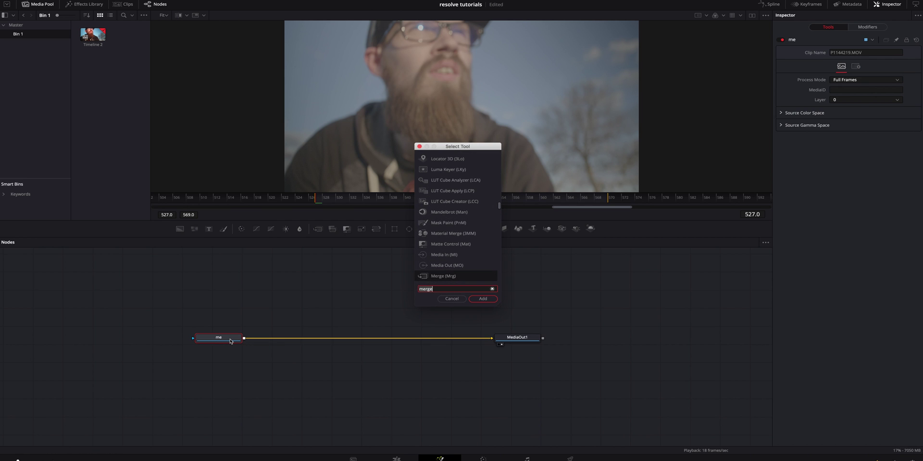
key(BackSpace)
key(BackSpace)
key(BackSpace)
key(BackSpace)
key(BackSpace)
text(text)
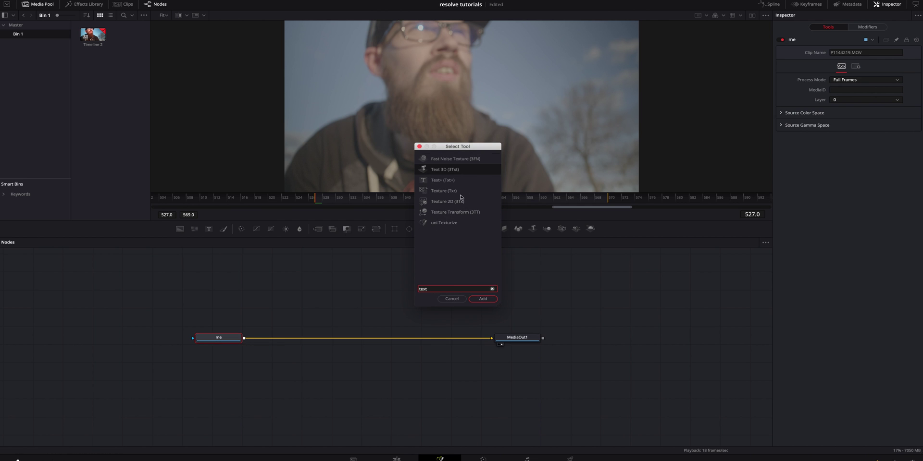
text(+)
click(483, 299)
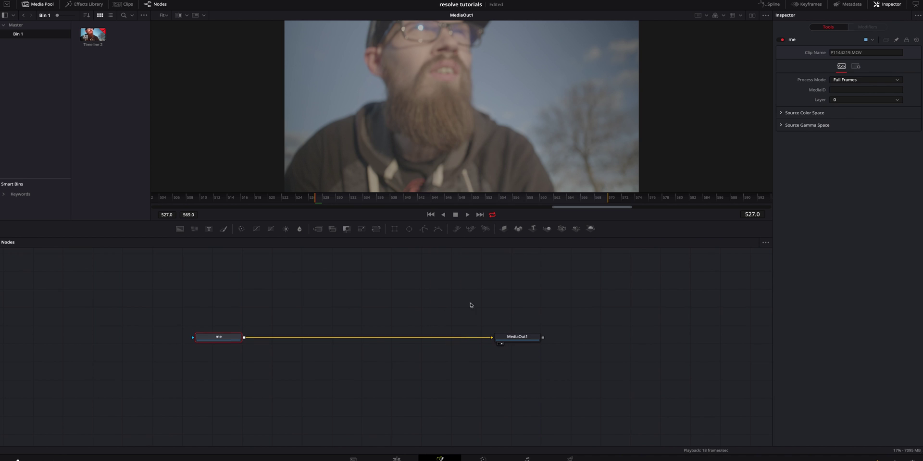
drag(276, 358, 311, 350)
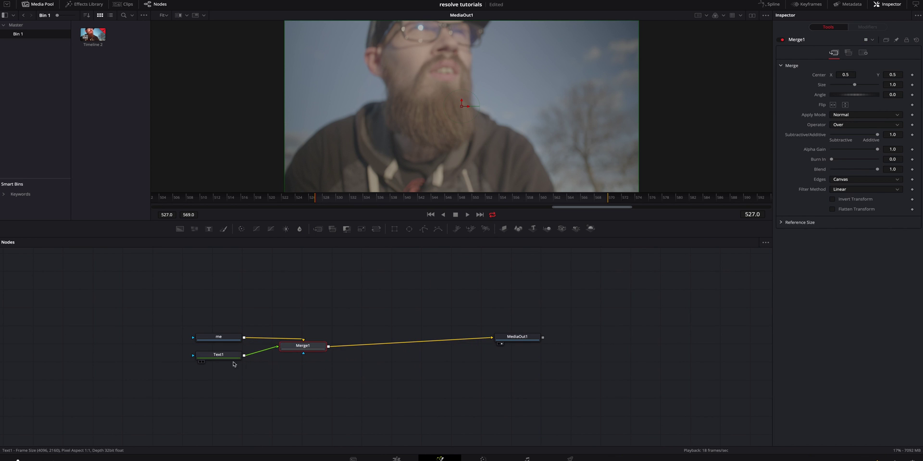
drag(227, 358, 246, 305)
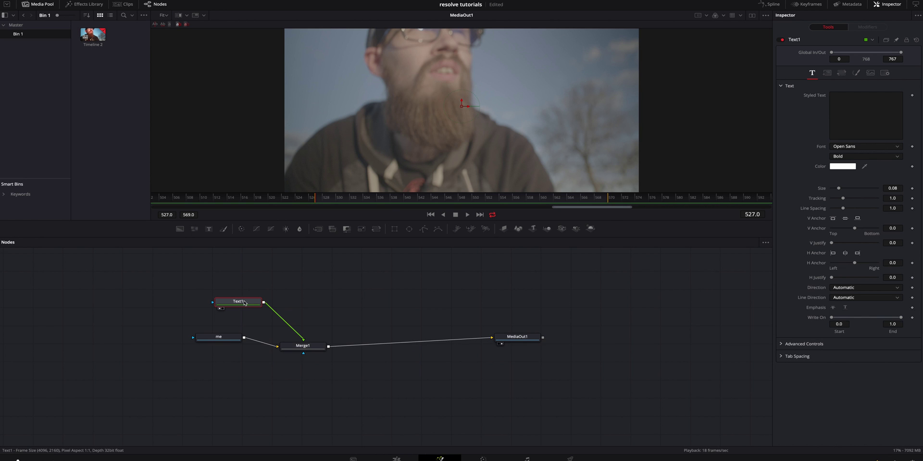
- With dual viewers on, enter 'Josh' as the title text in the Moving Skate font
click(751, 15)
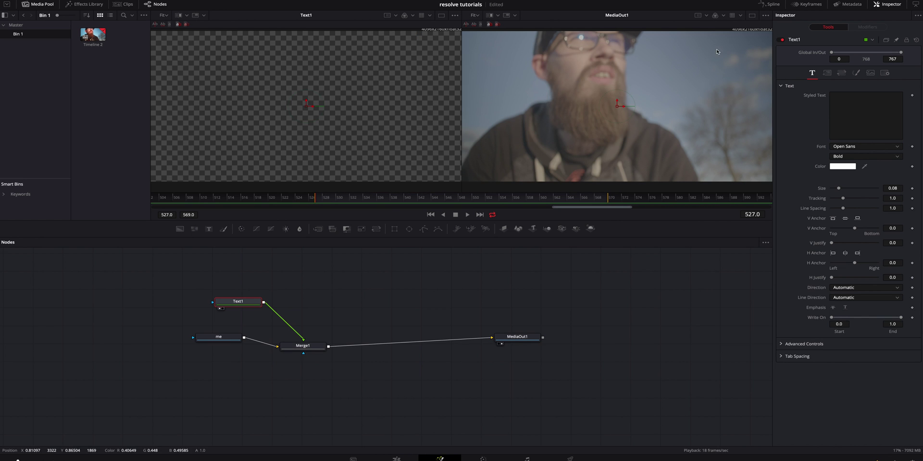
click(836, 97)
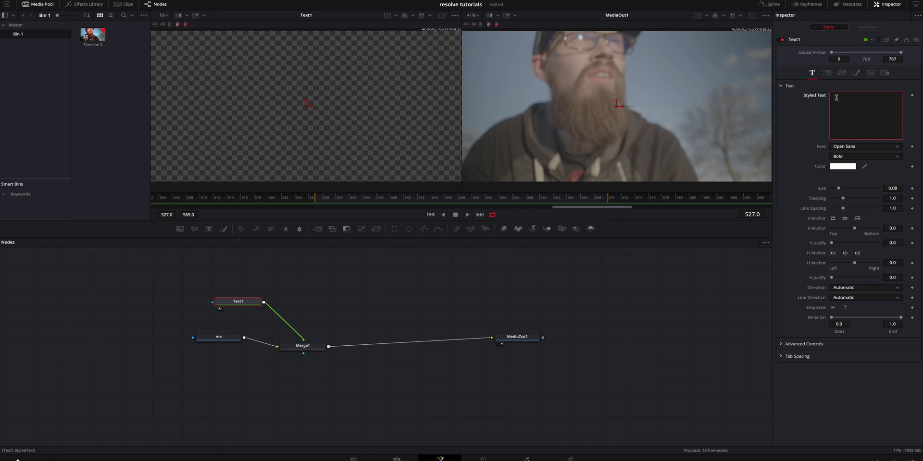
text(Josh)
drag(839, 188, 857, 188)
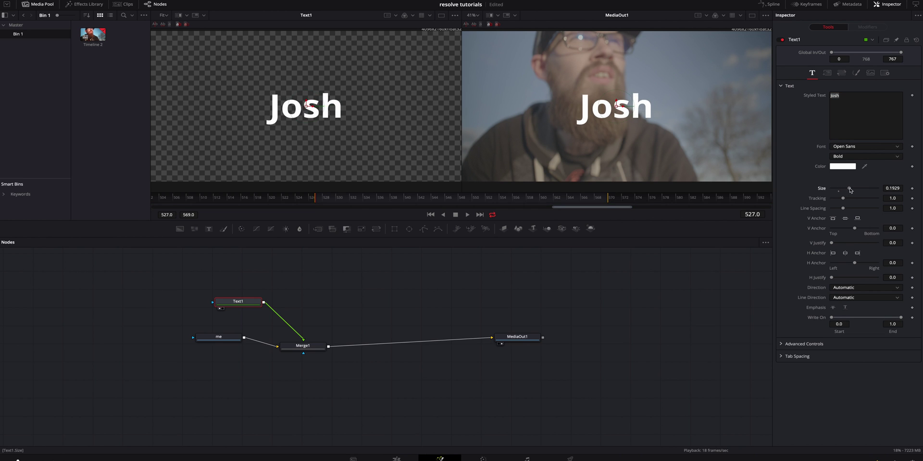
click(865, 146)
click(847, 228)
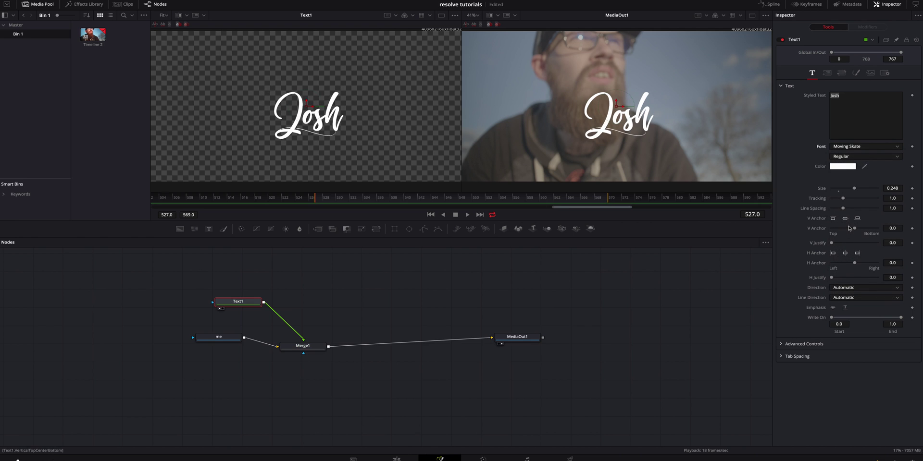
- Position the Josh title over the camera lens and enlarge it to size 0.3976
click(456, 205)
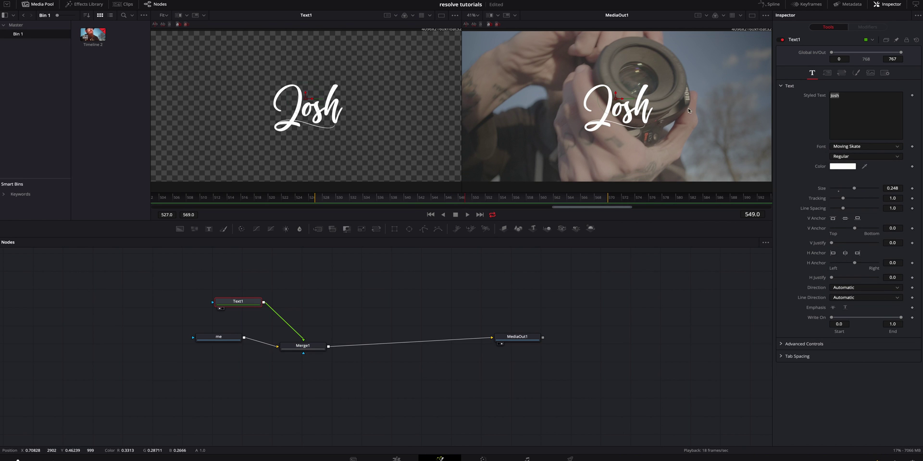
mouse_move(617, 100)
mouse_down()
mouse_move(628, 97)
mouse_move(617, 99)
mouse_up()
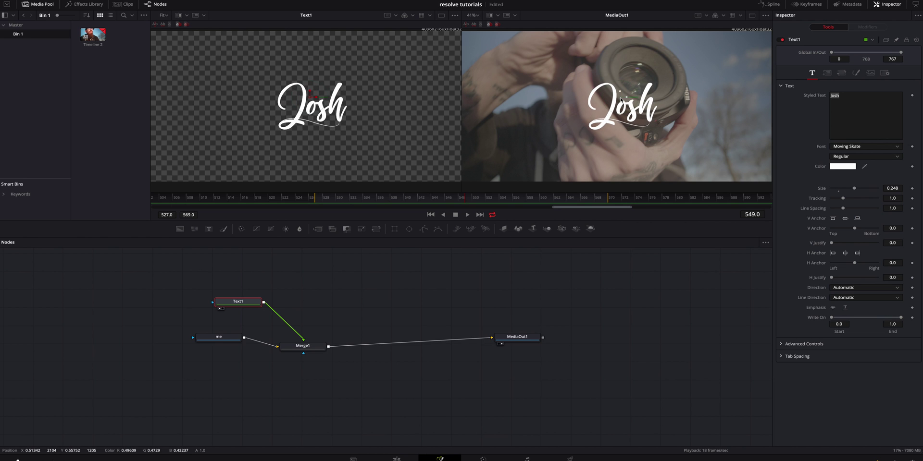
drag(855, 188, 868, 188)
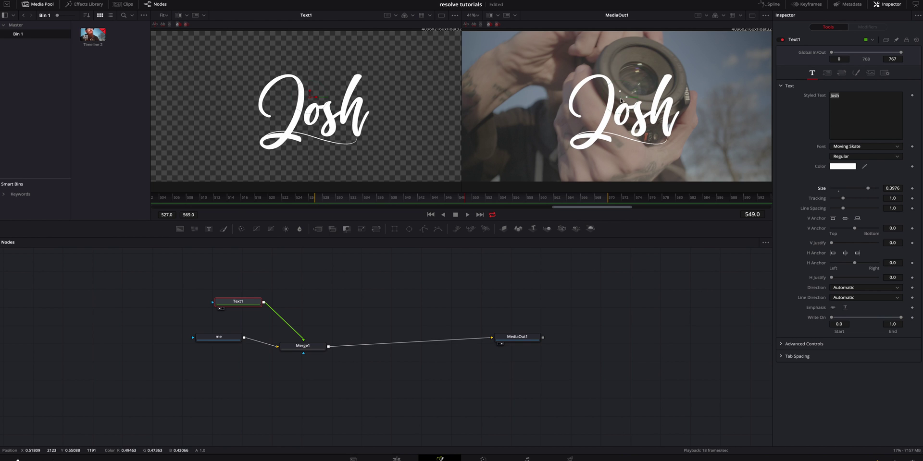
drag(620, 96, 620, 94)
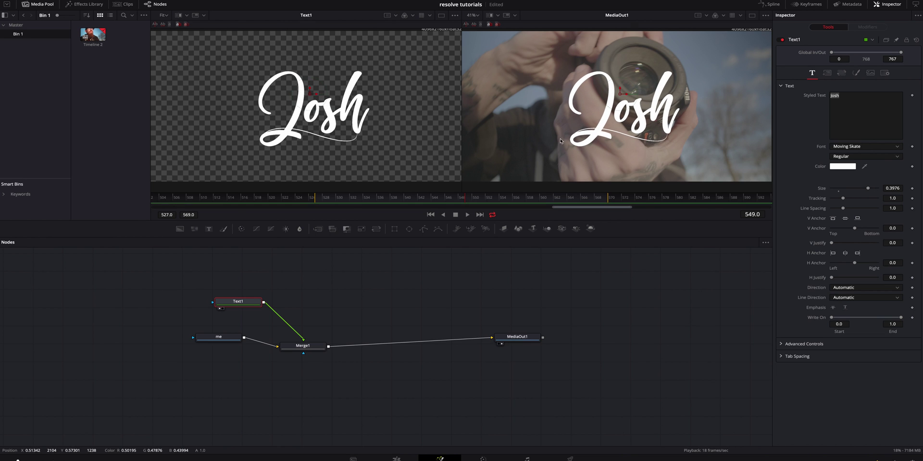
click(253, 302)
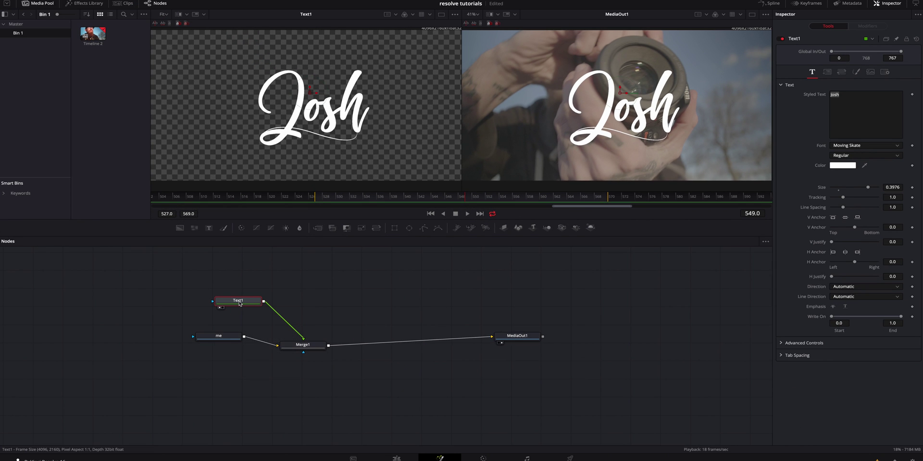
- Add a Polygon mask to Text1 and place Polygon1 above it in the node graph
key(shift+space)
text(Text+pol)
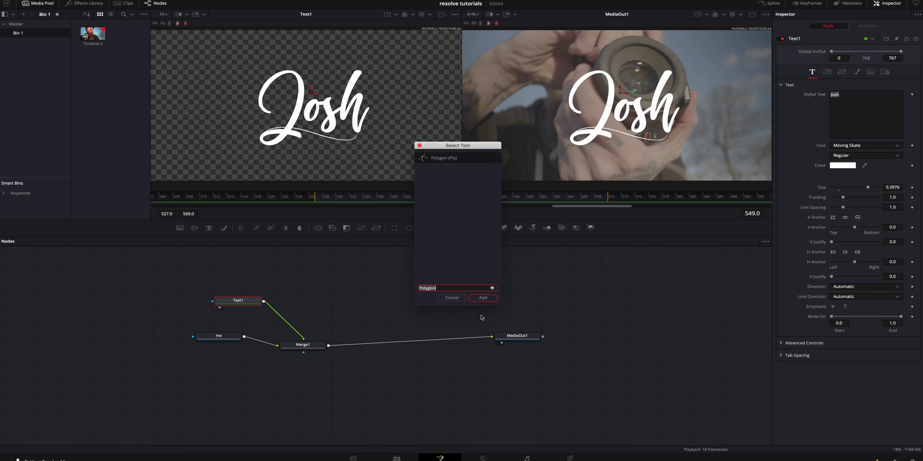
click(483, 298)
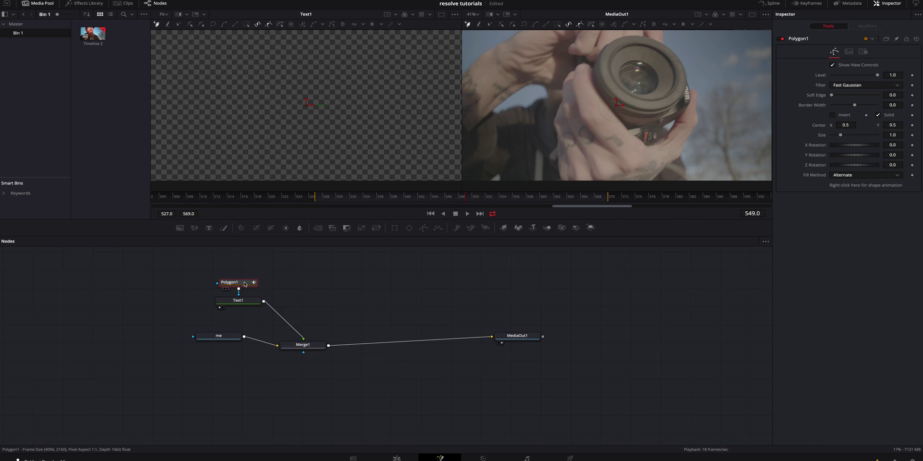
drag(247, 282, 294, 270)
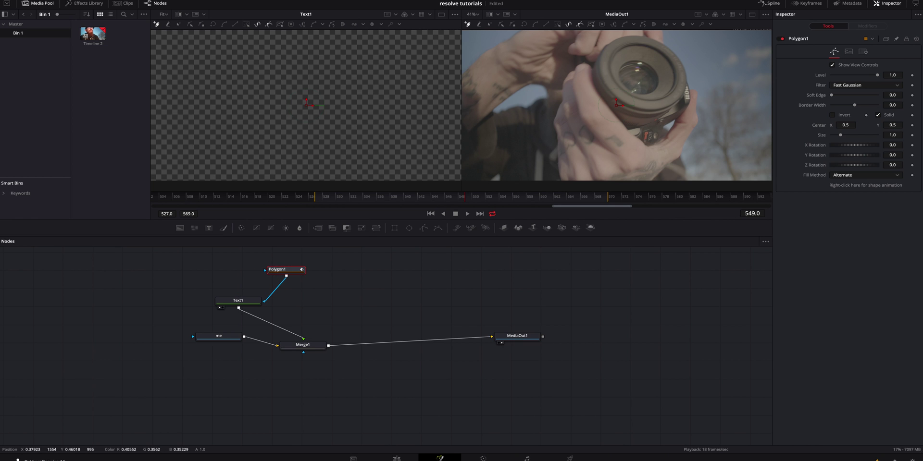
- Fit the output preview, go to frame 549, invert the mask and trace points around the camera
click(752, 15)
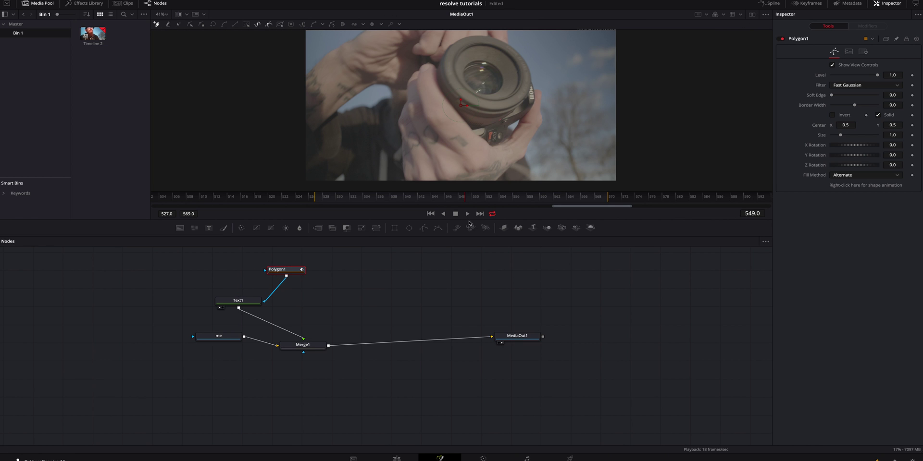
drag(467, 223, 487, 323)
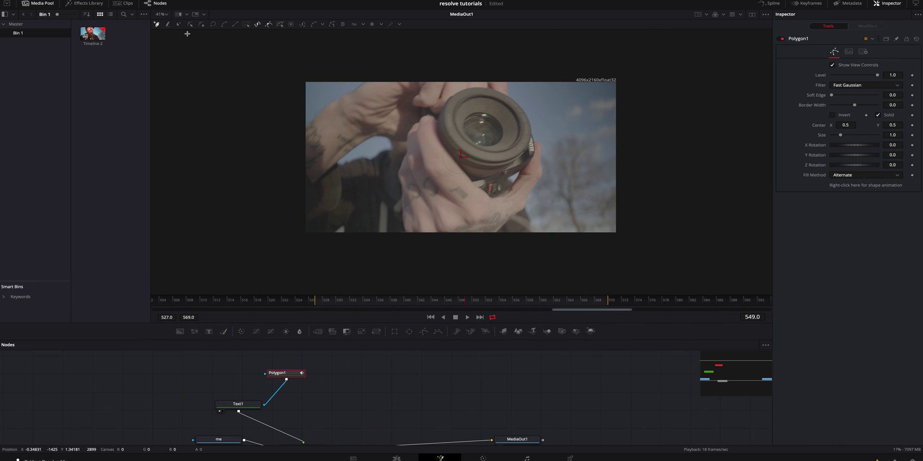
click(166, 16)
click(163, 27)
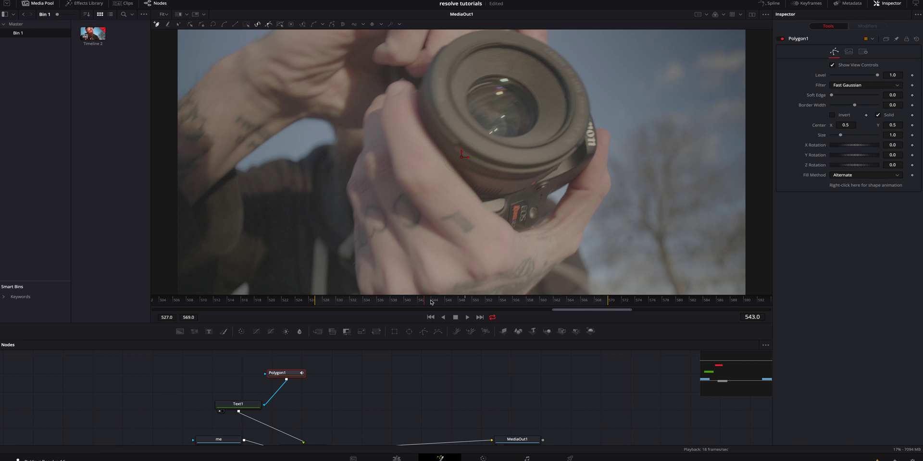
drag(431, 301, 470, 303)
click(832, 116)
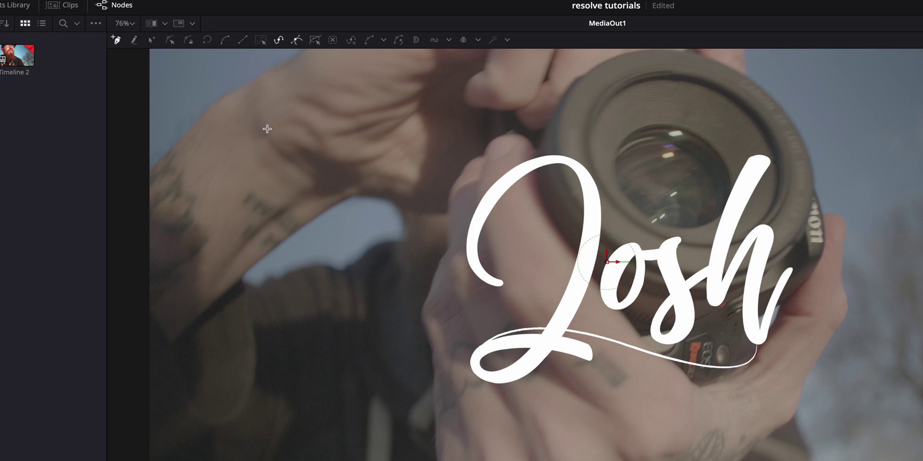
click(696, 120)
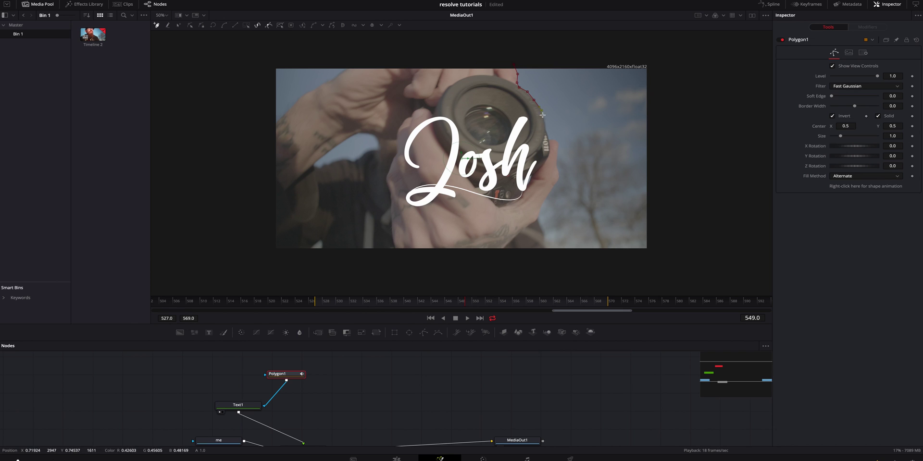
mouse_move(542, 115)
mouse_down()
mouse_move(553, 190)
mouse_move(539, 221)
mouse_up()
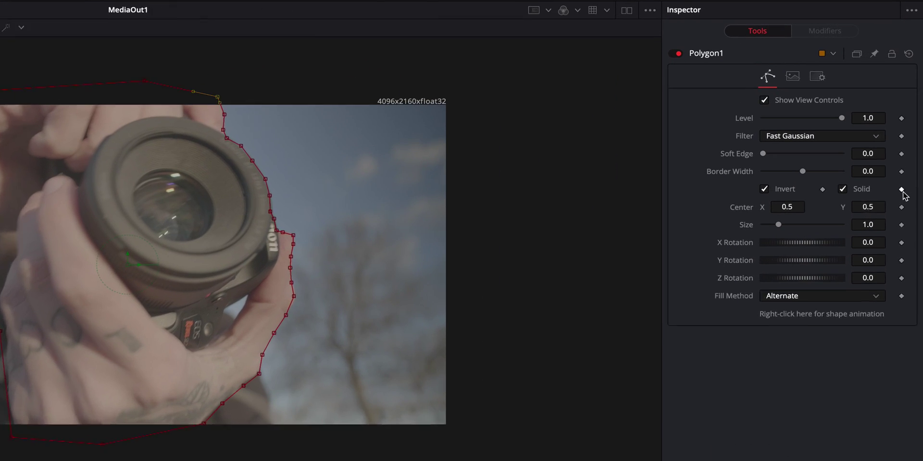
- Keyframe Polygon1's Solid, Center and Size, set Soft Edge to 0.0031, and step back one frame
click(911, 116)
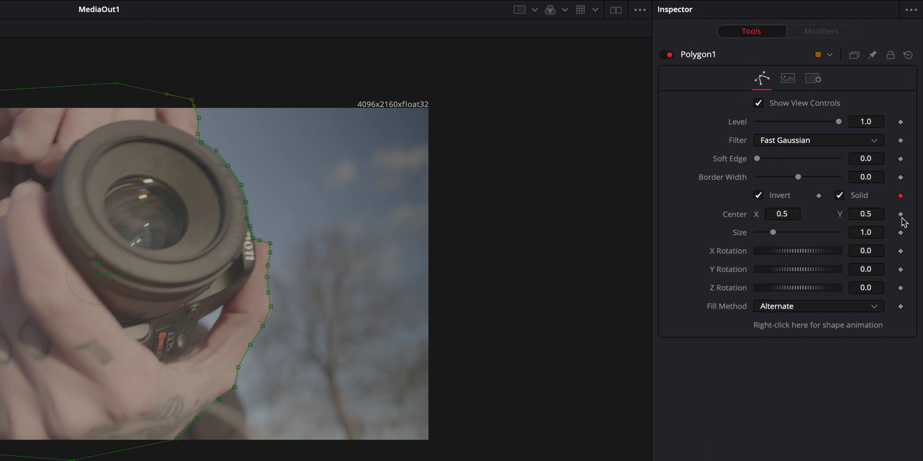
click(912, 125)
click(901, 232)
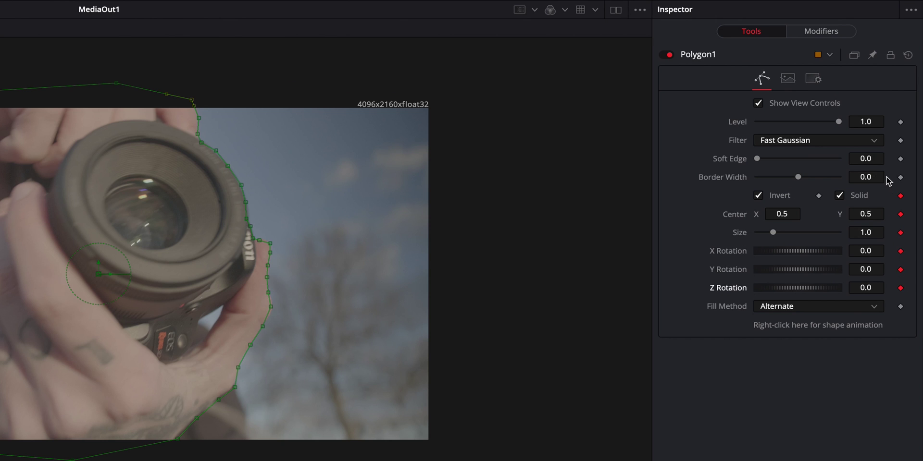
drag(758, 159, 758, 160)
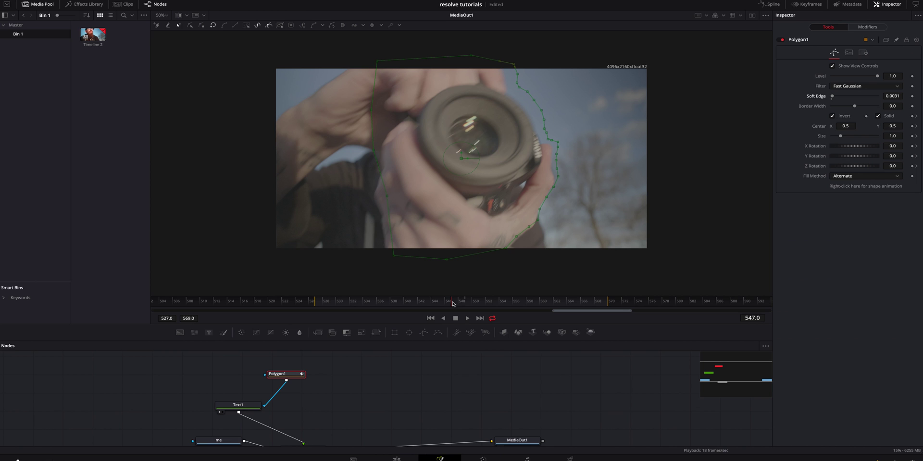
key(Left)
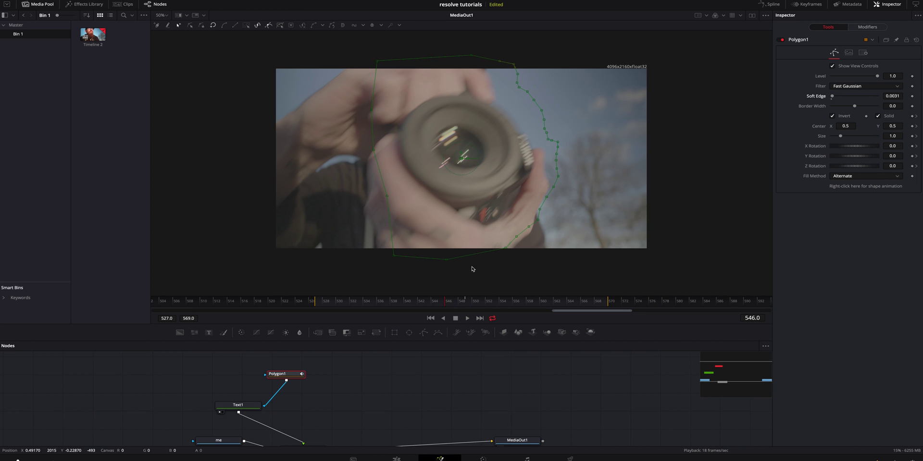
- Shift the mask across frames to follow the hands and camera, then play back the Josh reveal
drag(460, 161, 451, 169)
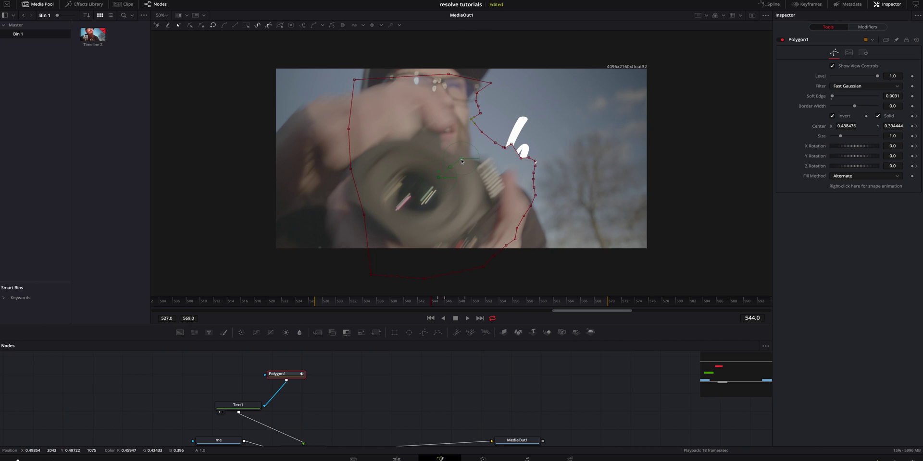
drag(439, 180, 424, 193)
click(522, 193)
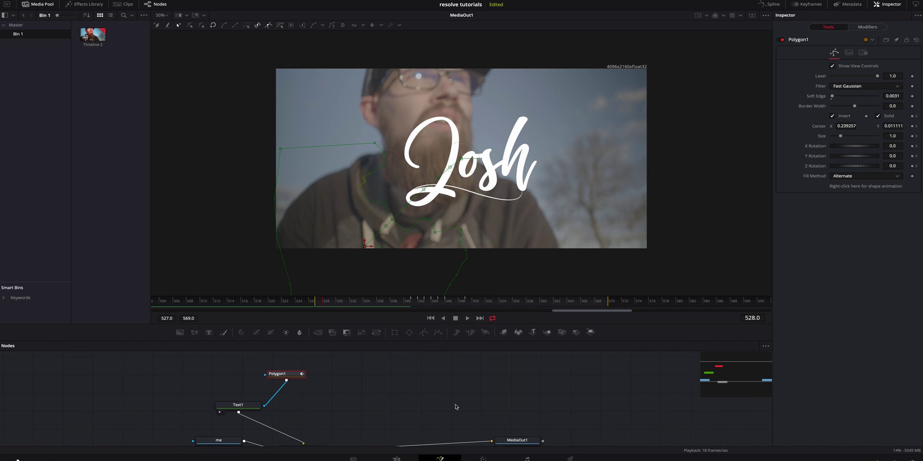
key(space)
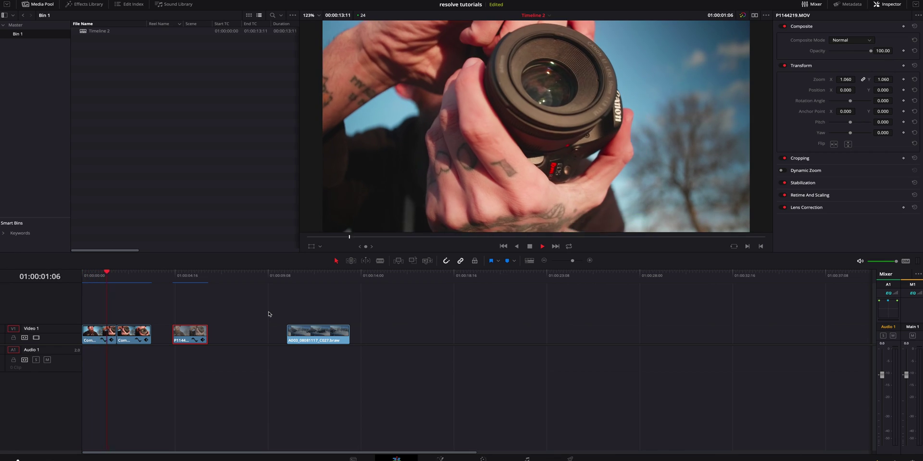
- Duplicate P1144219.MOV right after itself and set the copy to Reverse Segment
key(space)
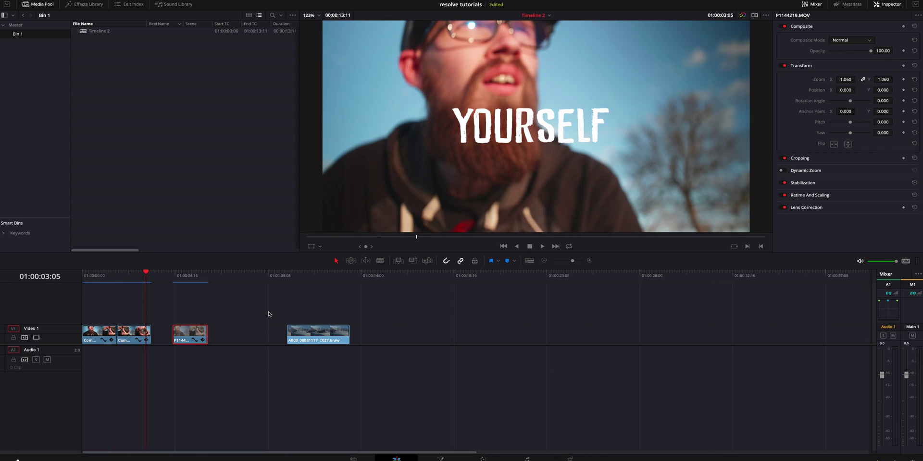
click(268, 312)
drag(197, 332, 224, 334)
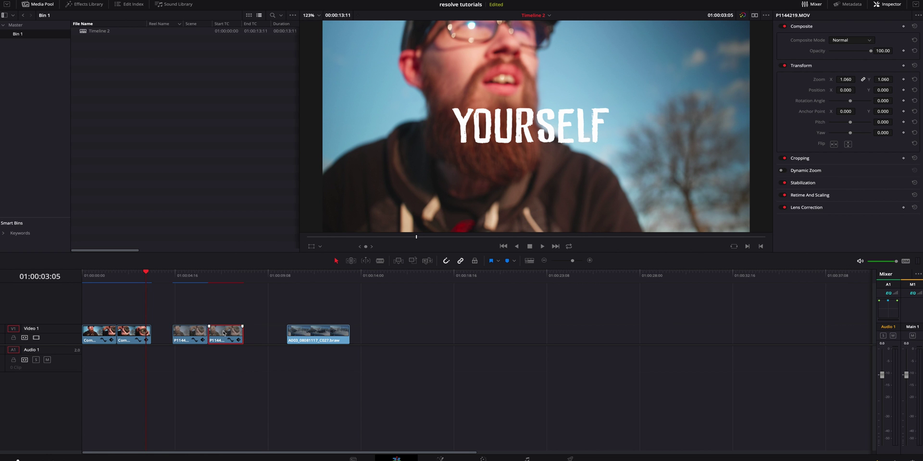
right_click(224, 333)
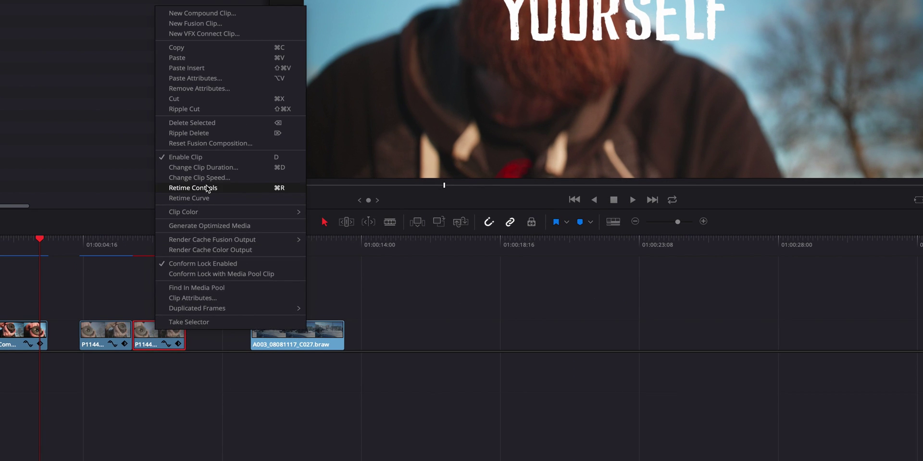
click(207, 188)
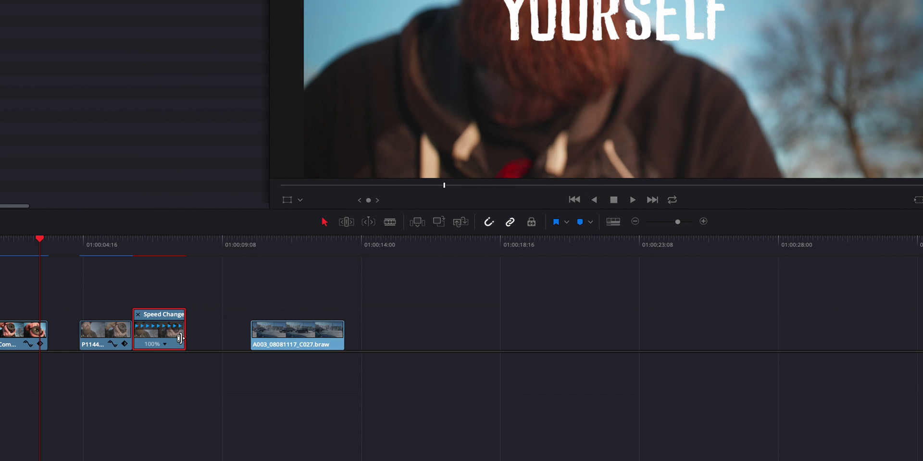
click(165, 345)
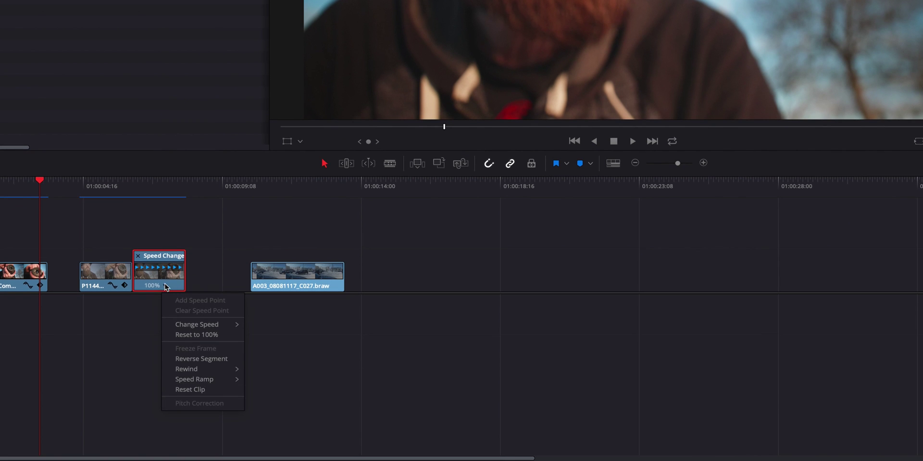
click(190, 360)
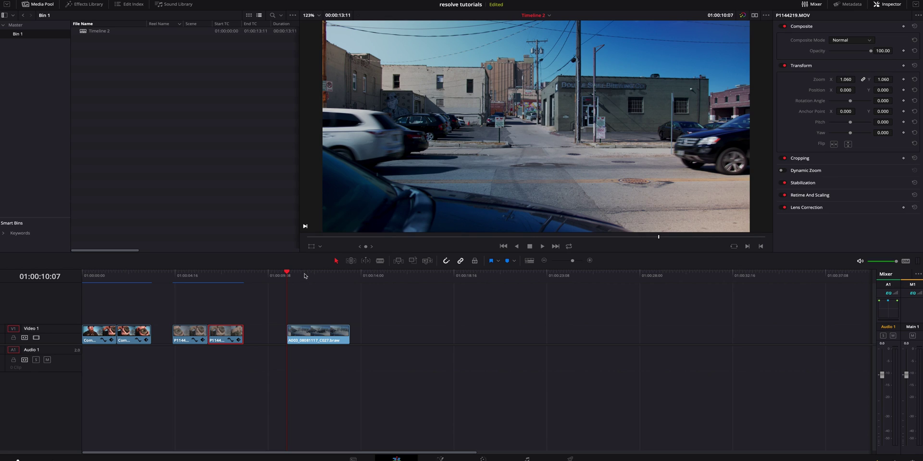
- Move the playhead to where the car passes and open the A003 car clip in Fusion
drag(301, 275, 321, 284)
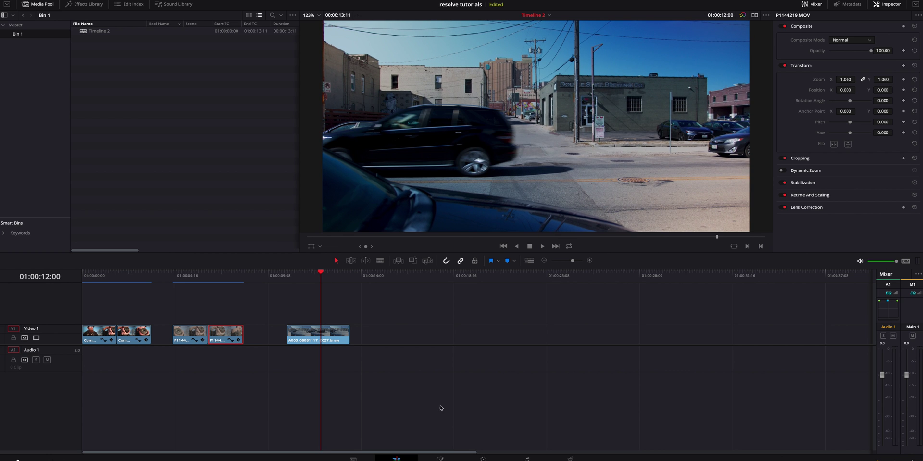
key(shift+5)
click(211, 334)
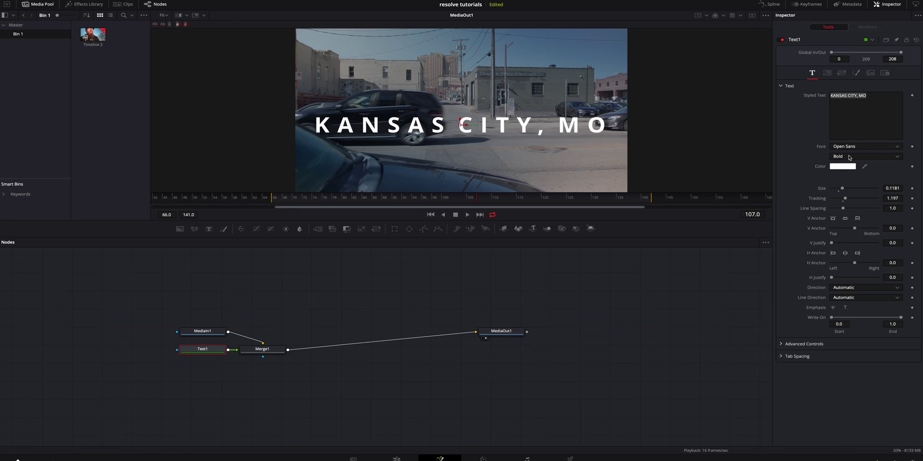
- Change the KANSAS CITY, MO font from Open Sans Bold to Lao Sangam MN Regular
click(848, 147)
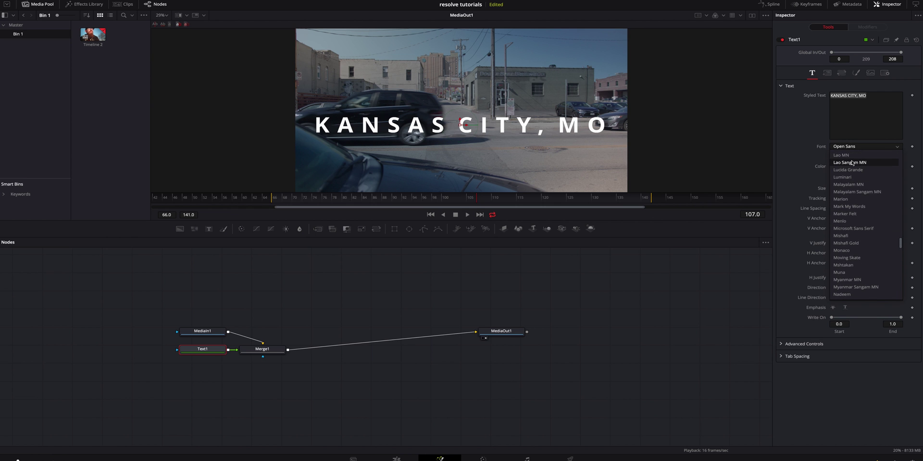
click(849, 162)
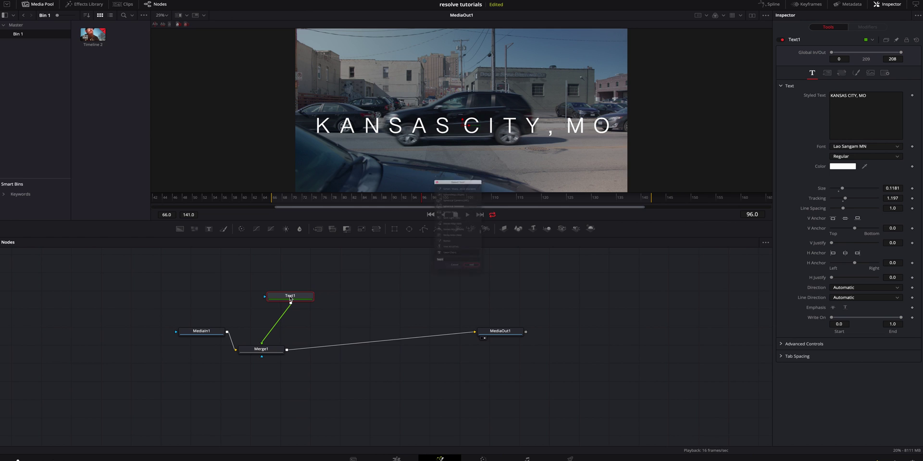
- Add a Polygon mask to Text1 and close its outline around the black car, leaving SAS CITY visible
text(Text+)
key(BackSpace)
key(BackSpace)
key(BackSpace)
key(BackSpace)
key(BackSpace)
text(pol)
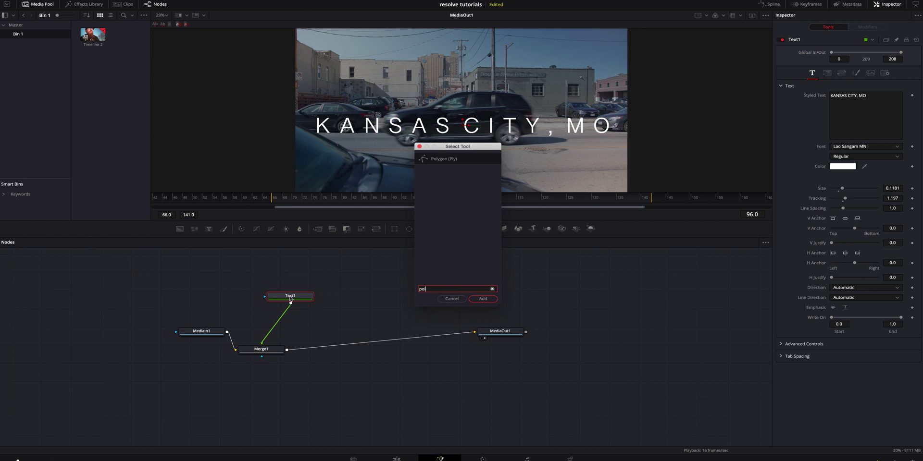
click(483, 299)
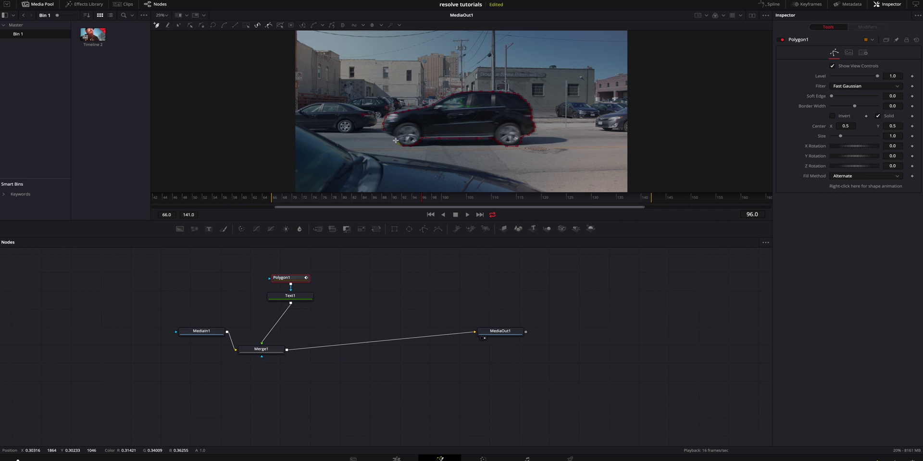
click(407, 146)
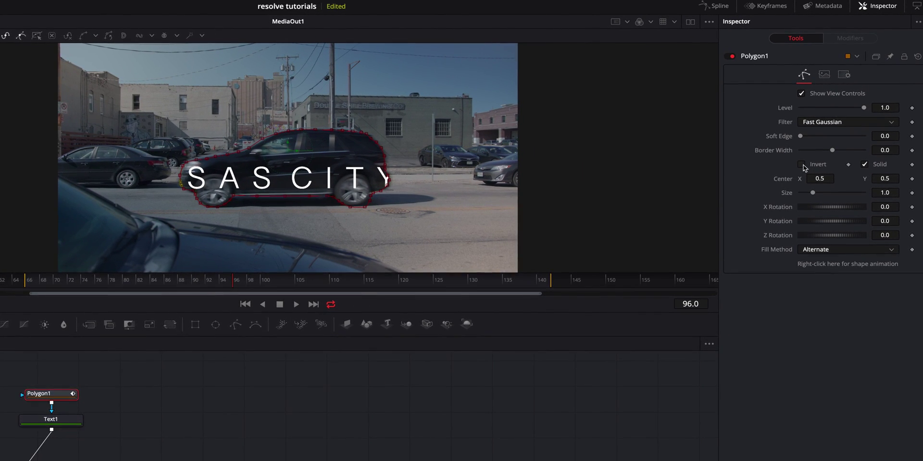
- Invert the car polygon mask, soften its edge, widen its border slightly, and keyframe it
click(801, 165)
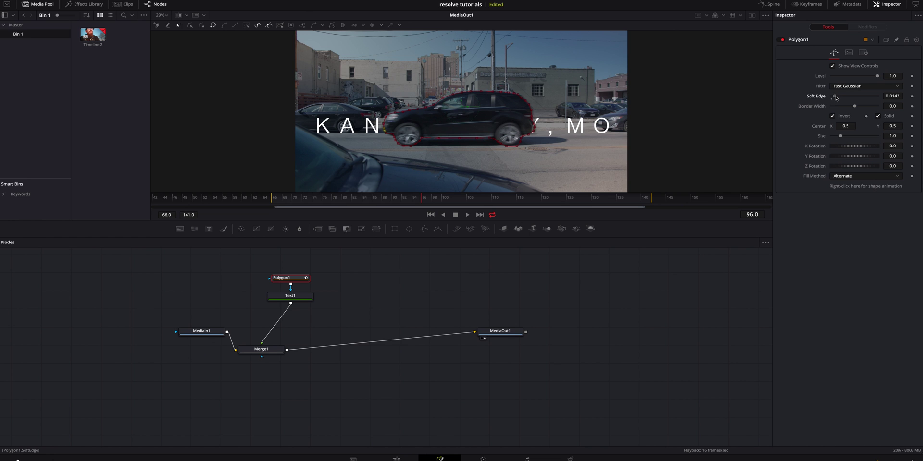
drag(835, 98, 833, 98)
drag(854, 106, 856, 106)
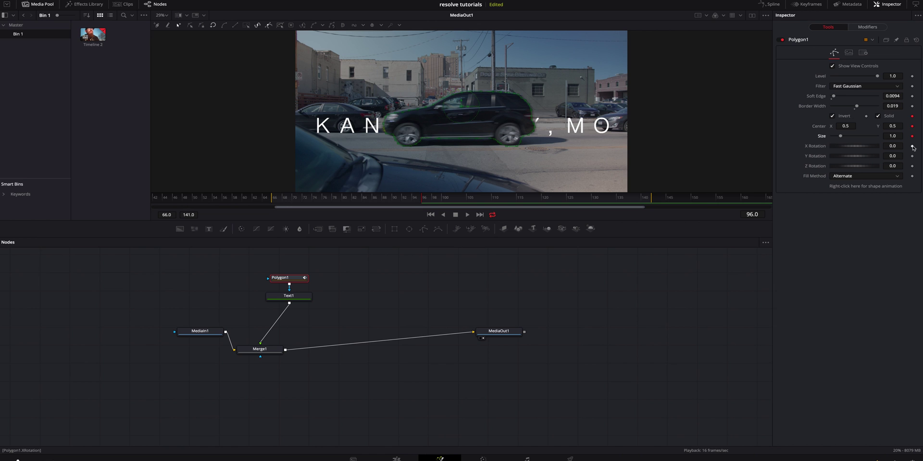
click(912, 166)
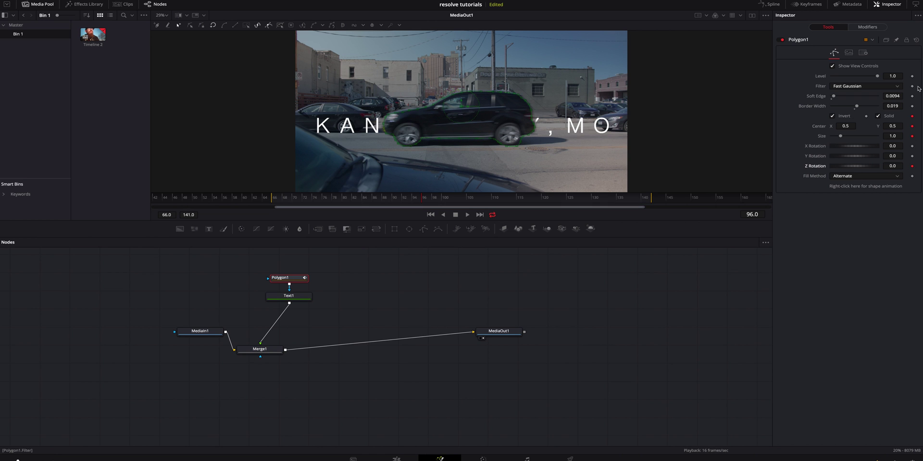
- Step back to earlier frames, repositioning the mask onto the car back to the clip's first frame
drag(428, 200, 404, 202)
drag(462, 108, 513, 109)
key(Left)
key(Left)
key(Left)
drag(388, 202, 315, 203)
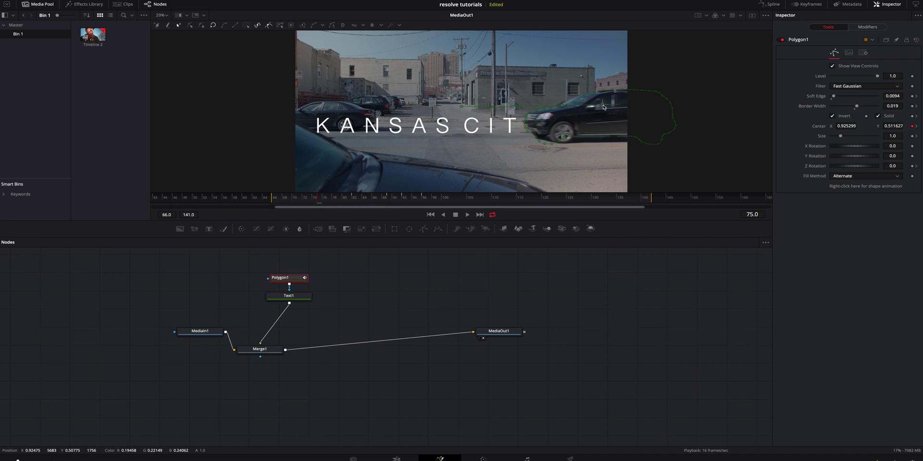
key(Left)
key(Left)
key(Left)
key(Left)
key(Left)
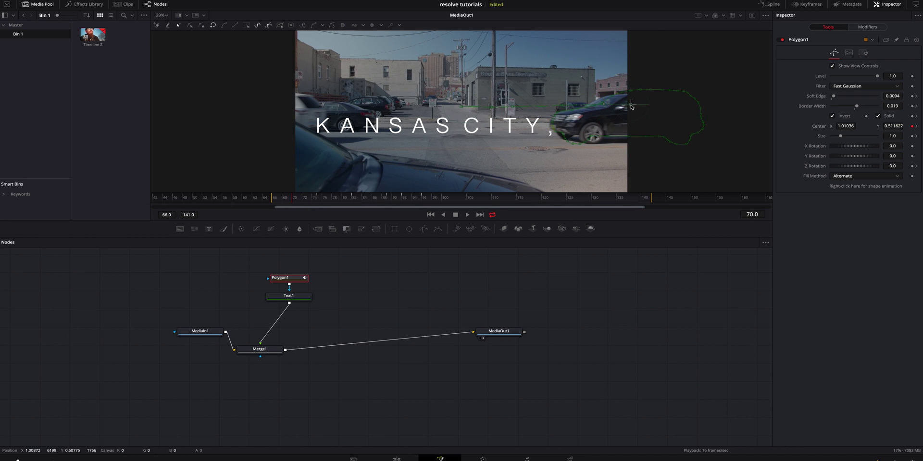
key(Left)
key(Left)
key(Left)
key(Left)
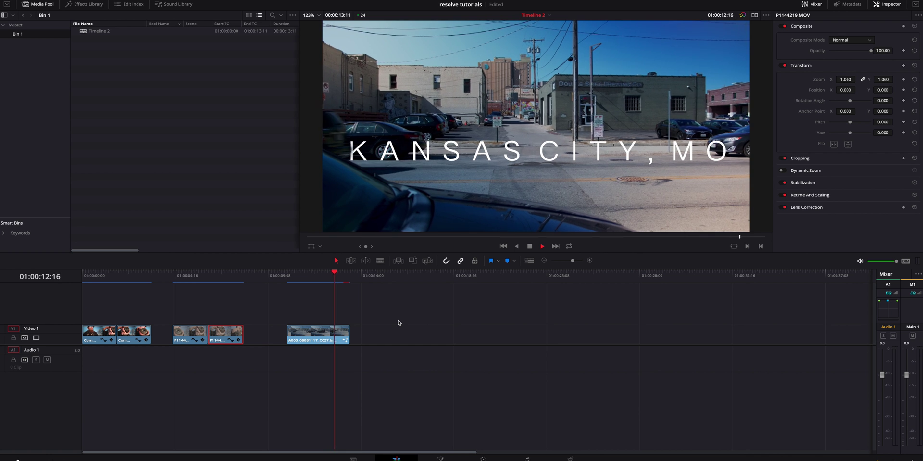
key(Up)
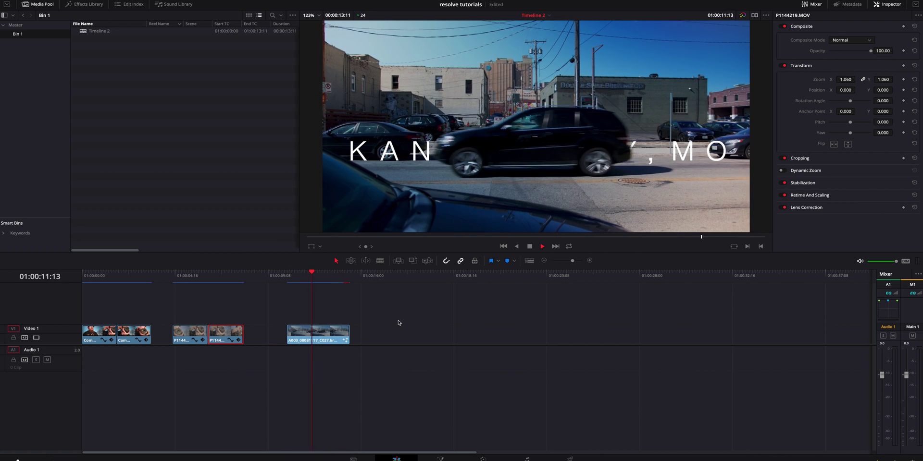